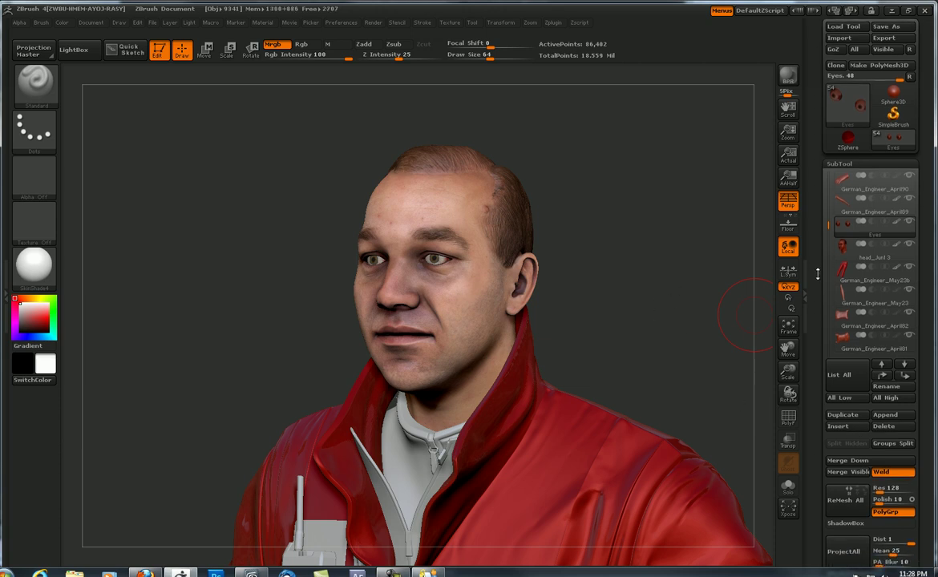
Make head_Jun13 the active subtool and set its SDiv slider to 1.
{"action": "left_click", "coordinate": [853, 249]}
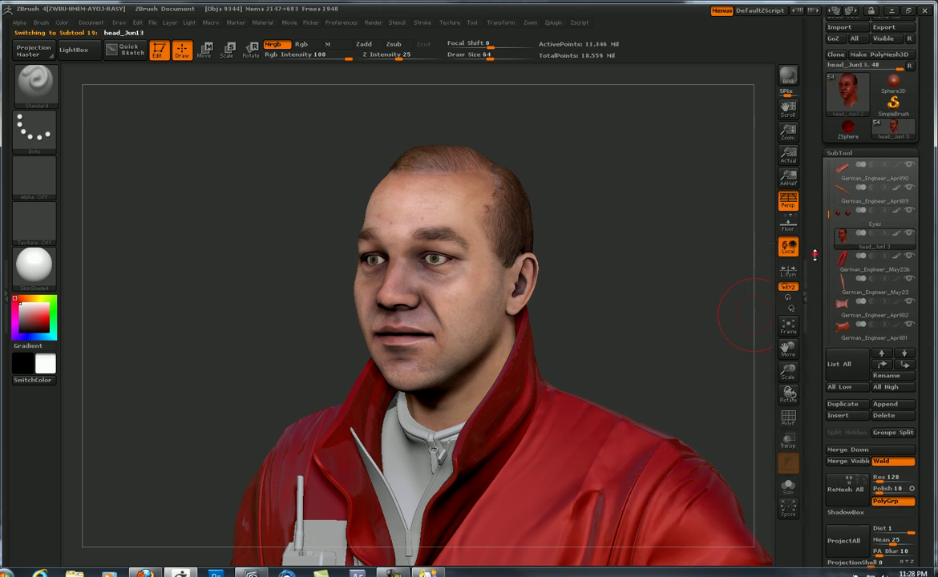
{"action": "scroll", "coordinate": [815, 236], "scroll_direction": "down", "scroll_amount": 1}
{"action": "scroll", "coordinate": [815, 236], "scroll_direction": "down", "scroll_amount": 5}
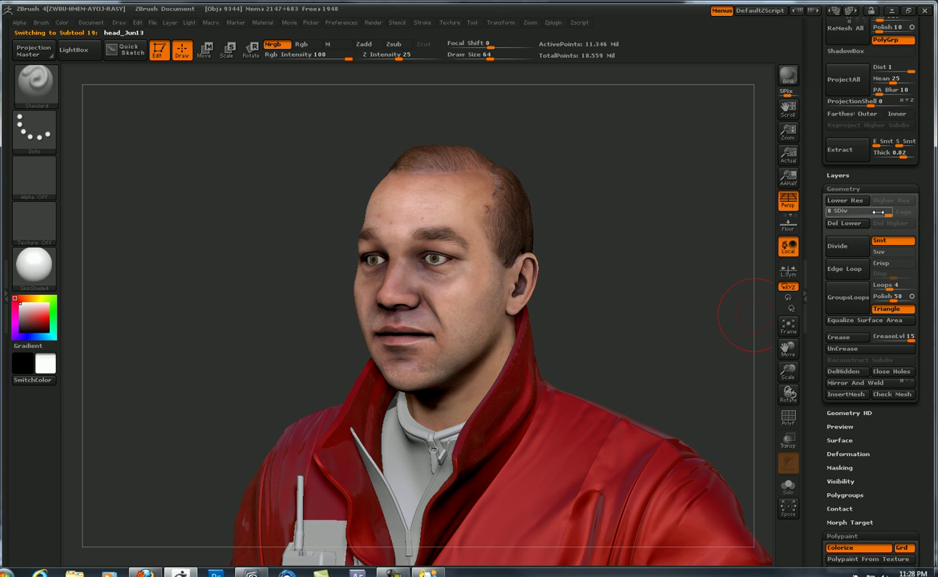
{"action": "left_click", "coordinate": [832, 211]}
{"action": "scroll", "coordinate": [872, 181], "scroll_direction": "up", "scroll_amount": 6}
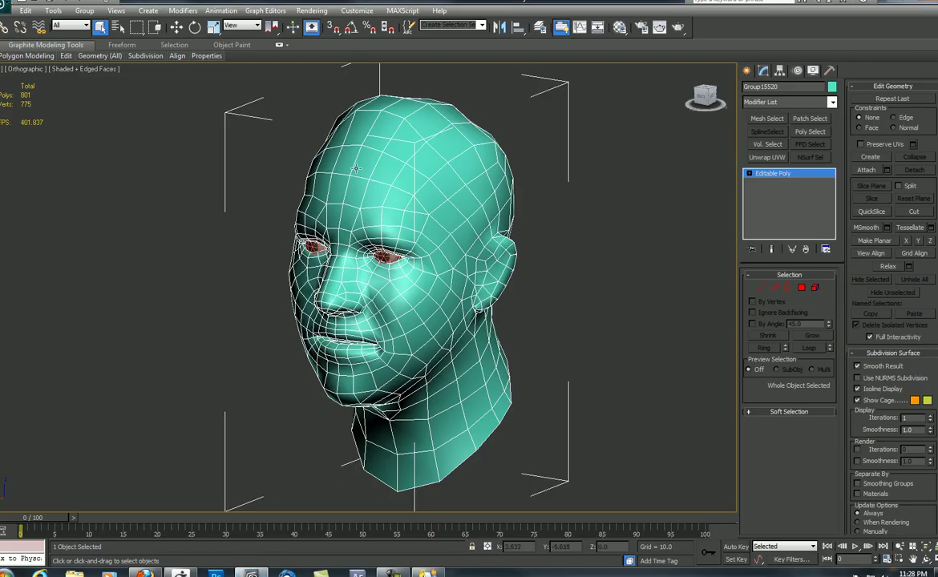
Add Unwrap UVW to the head, inspect its UV layout, then collapse the stack to Editable Poly.
{"action": "left_click", "coordinate": [763, 158]}
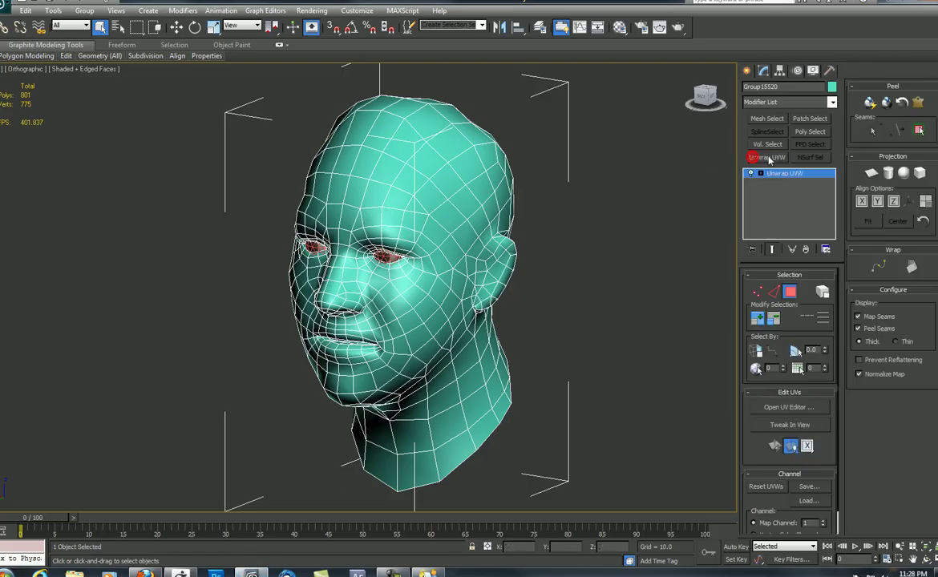
{"action": "left_click", "coordinate": [782, 409]}
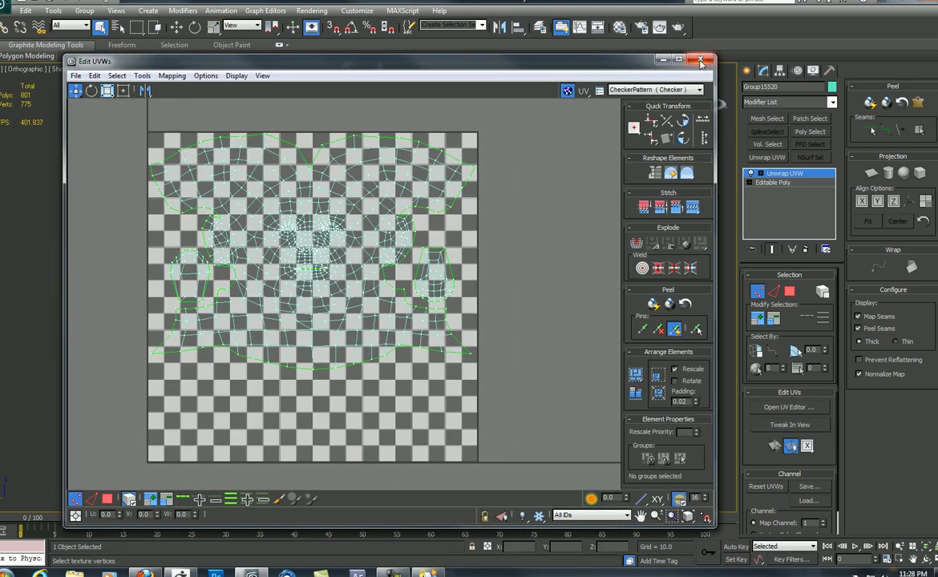
{"action": "left_click", "coordinate": [700, 62]}
{"action": "right_click", "coordinate": [750, 174]}
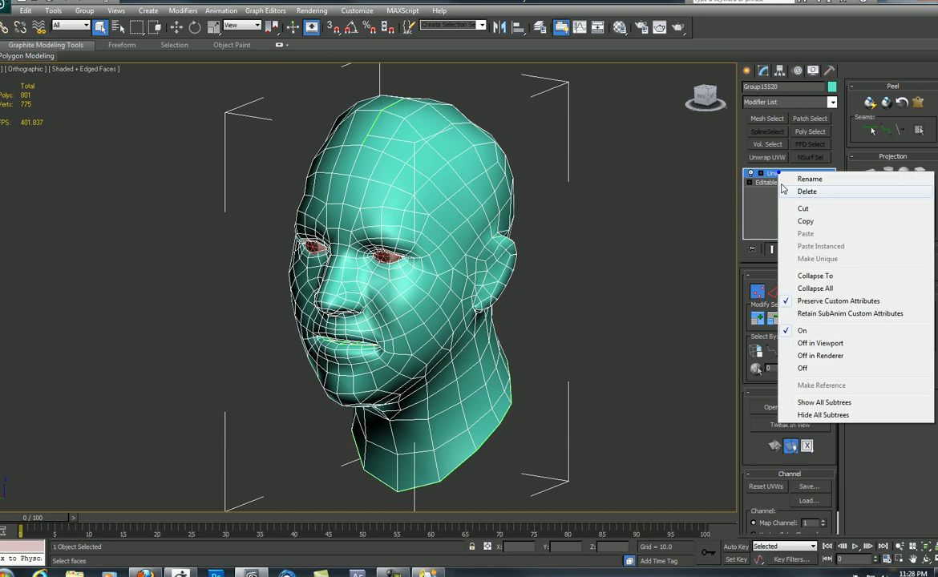
{"action": "left_click", "coordinate": [786, 287]}
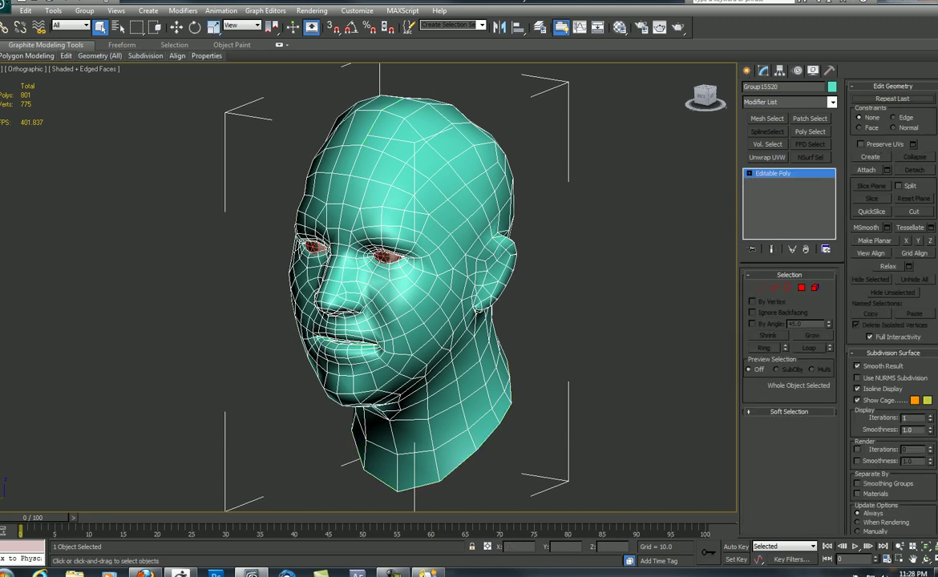
Start an OBJ export of the selected head, cancel it, and return to ZBrush.
{"action": "left_click", "coordinate": [6, 7]}
{"action": "mouse_move", "coordinate": [28, 177]}
{"action": "left_click", "coordinate": [112, 74]}
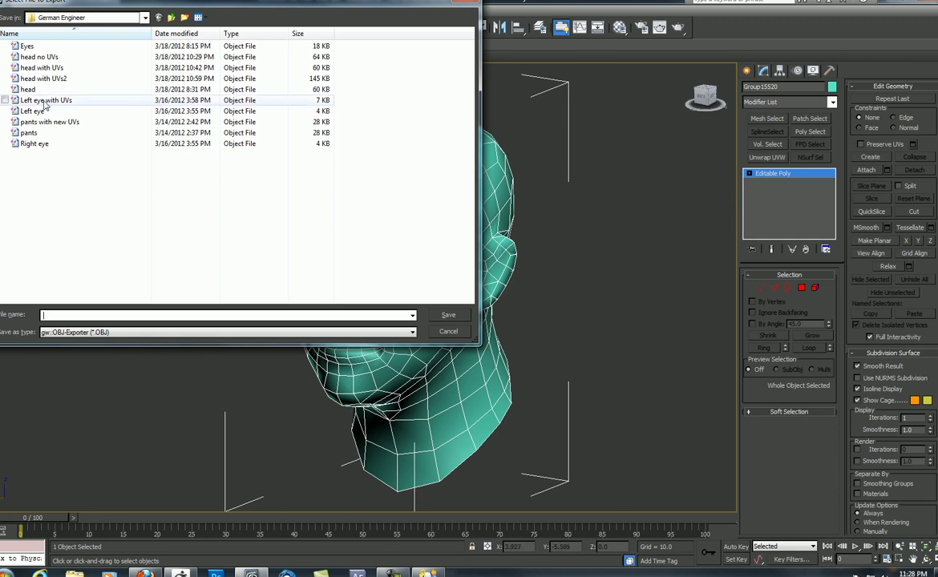
{"action": "left_click", "coordinate": [448, 332]}
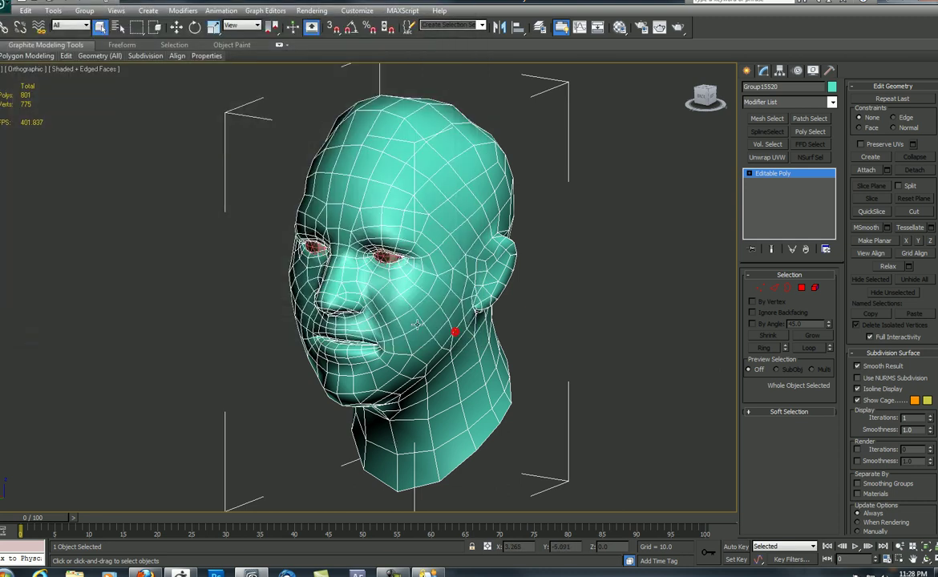
{"action": "left_click", "coordinate": [253, 574]}
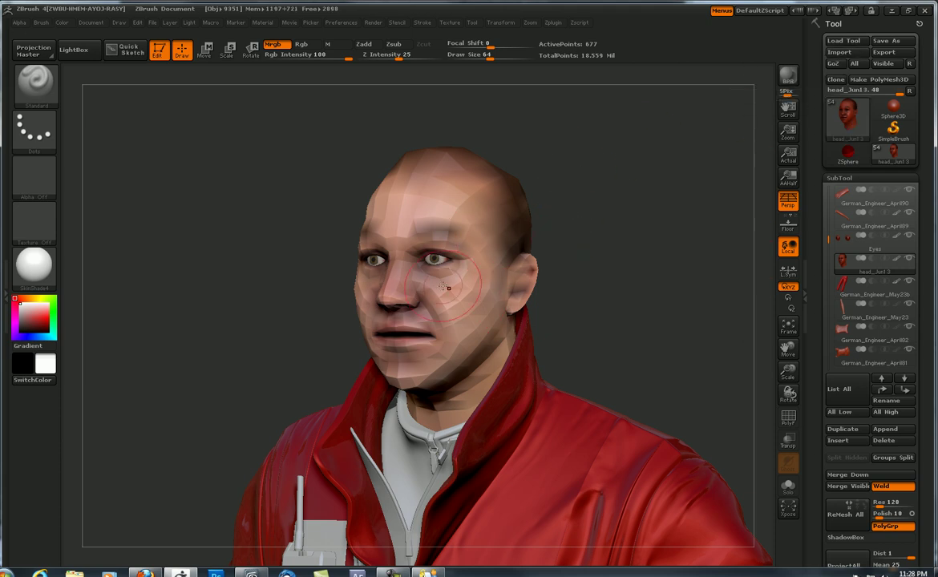
Set the head's texture map to Texture Off and raise it to its highest subdivision level.
{"action": "scroll", "coordinate": [808, 219], "scroll_direction": "down", "scroll_amount": 10}
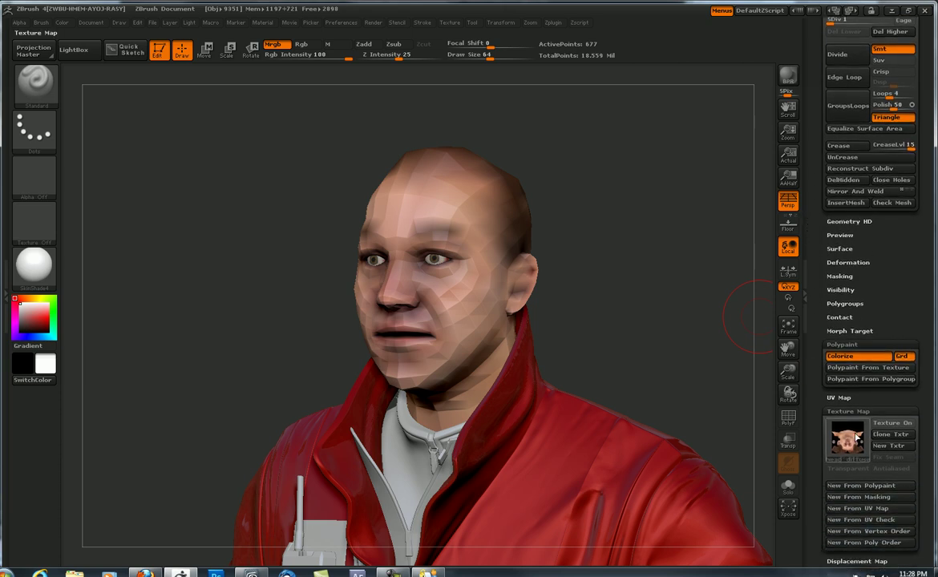
{"action": "left_click", "coordinate": [847, 439]}
{"action": "left_click", "coordinate": [391, 420]}
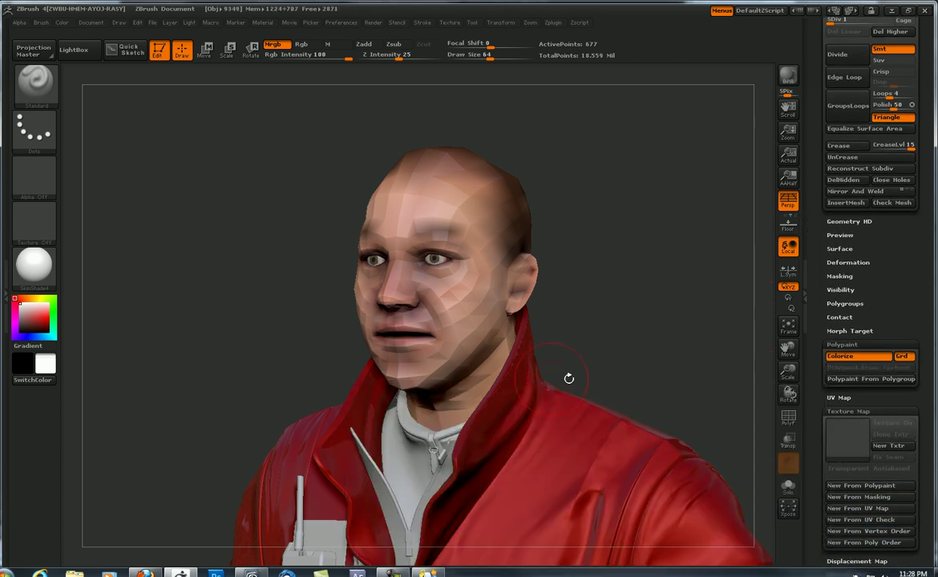
{"action": "scroll", "coordinate": [810, 308], "scroll_direction": "down", "scroll_amount": 3}
{"action": "scroll", "coordinate": [809, 308], "scroll_direction": "up", "scroll_amount": 6}
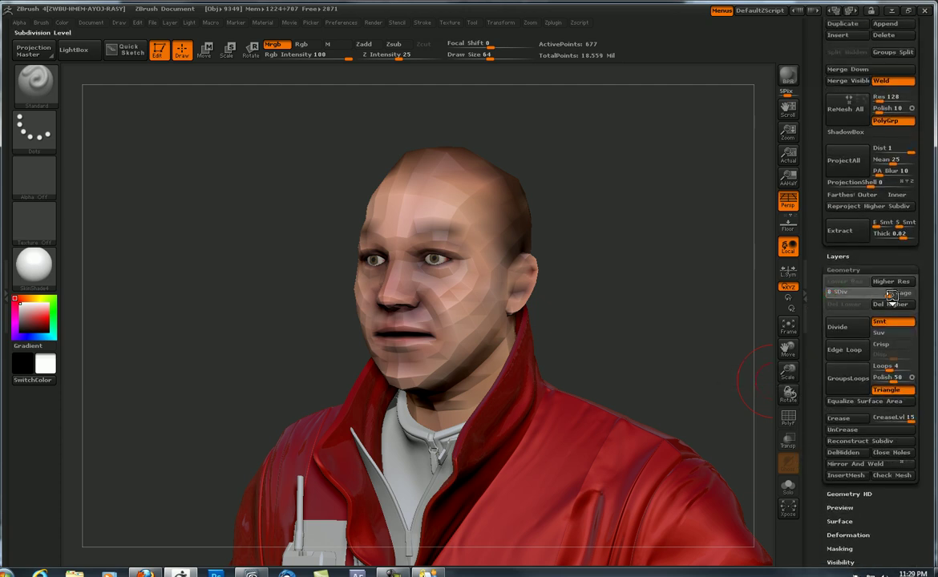
{"action": "left_click", "coordinate": [891, 295]}
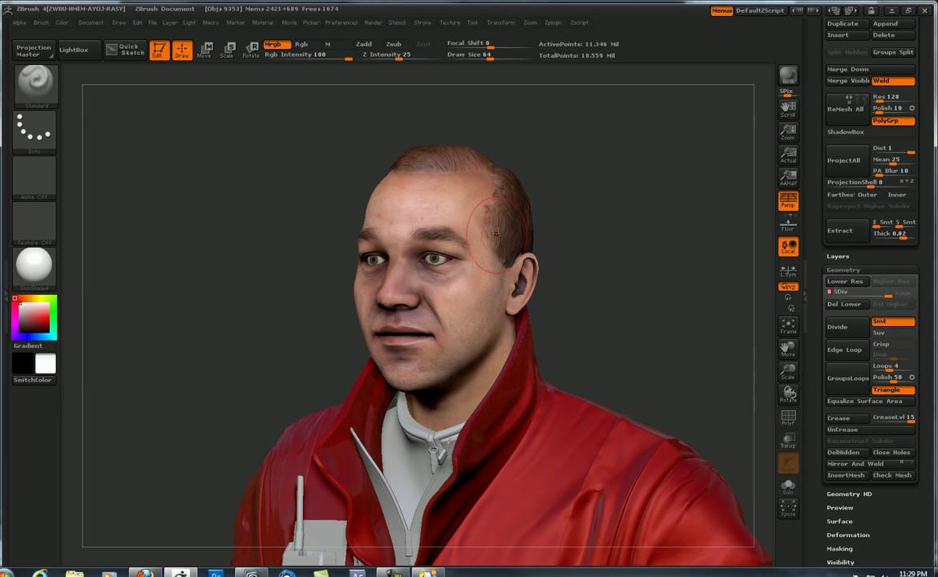
Expand the Texture Map and Polypaint panels and switch Colorize off to show white clay.
{"action": "left_click_drag", "start_coordinate": [815, 373], "coordinate": [807, 287]}
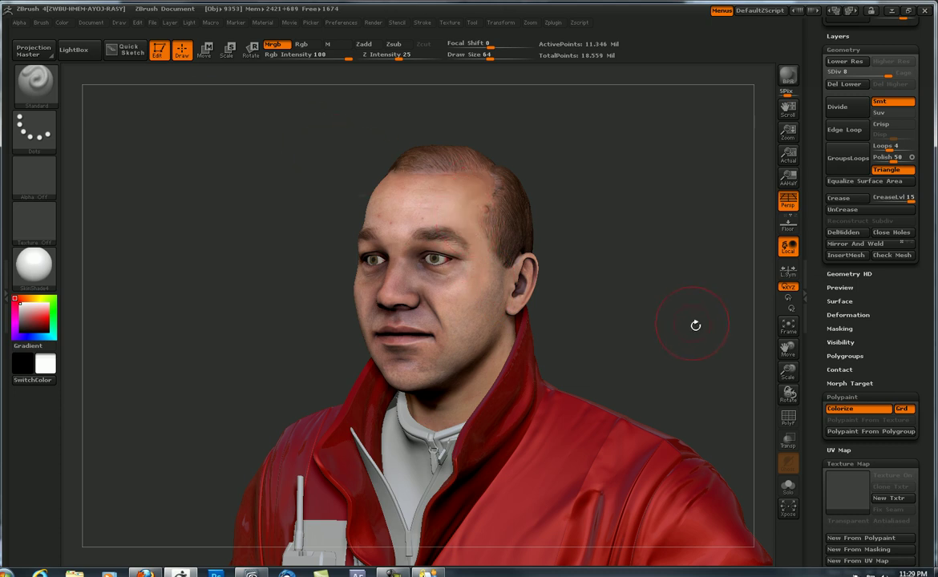
{"action": "left_click_drag", "start_coordinate": [809, 406], "coordinate": [810, 336]}
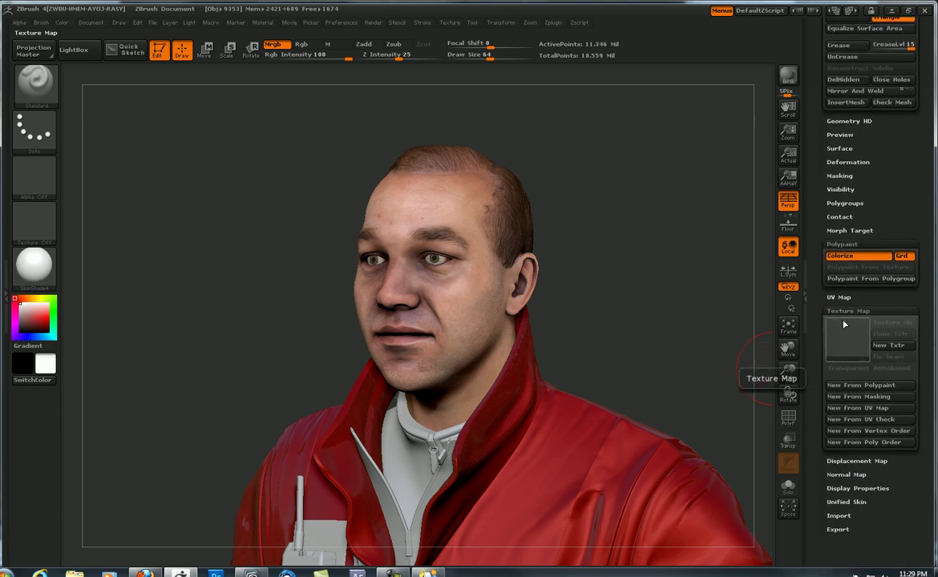
{"action": "left_click", "coordinate": [839, 311]}
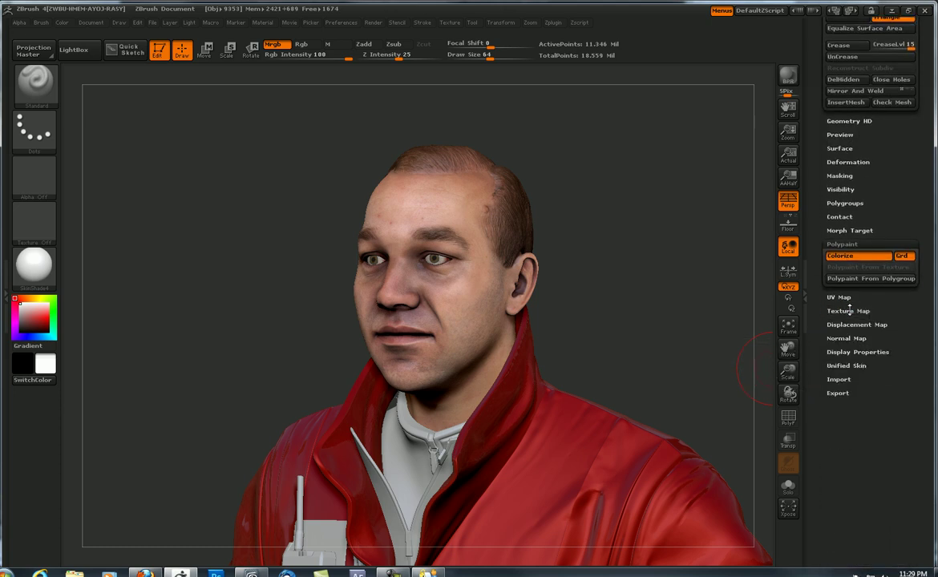
{"action": "left_click", "coordinate": [848, 311]}
{"action": "left_click_drag", "start_coordinate": [816, 286], "coordinate": [814, 313]}
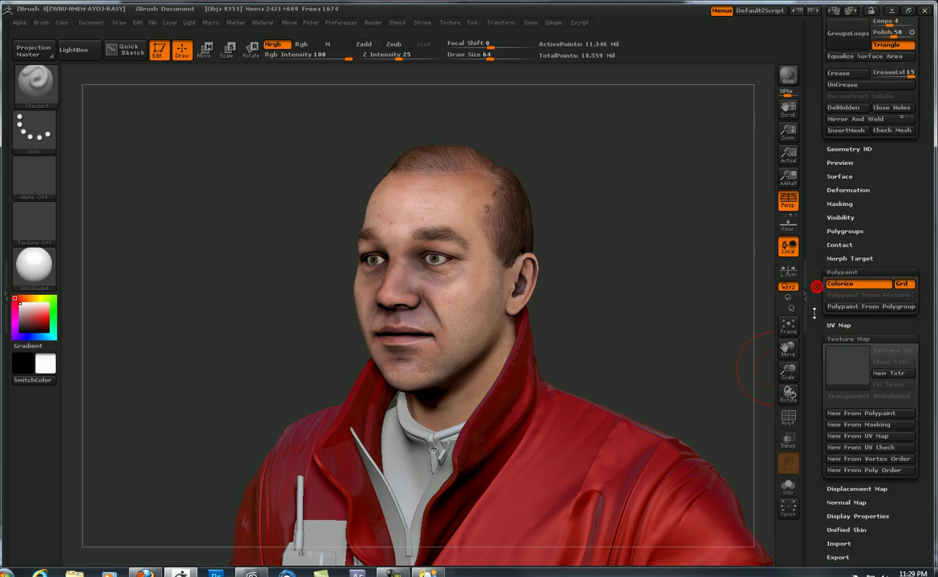
{"action": "left_click", "coordinate": [841, 273]}
{"action": "left_click", "coordinate": [842, 272]}
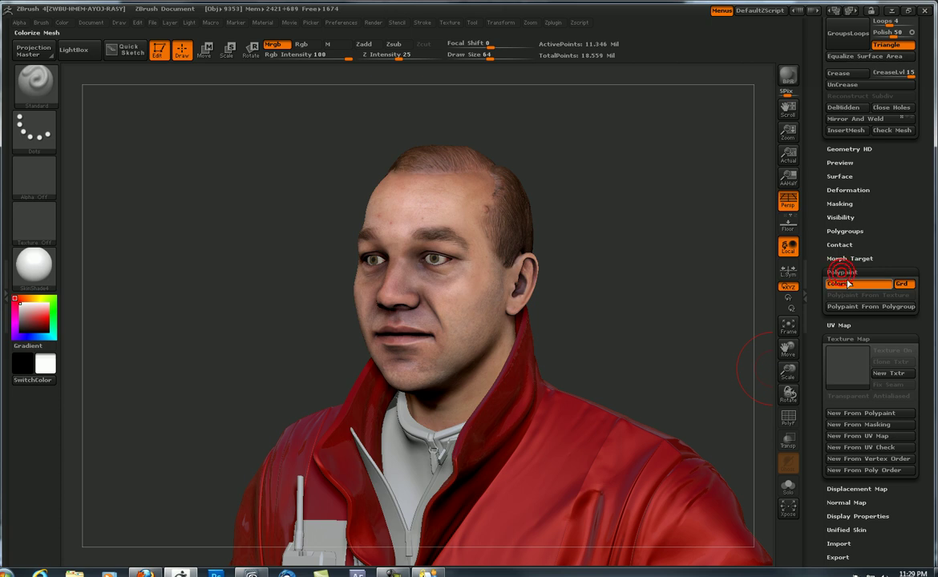
{"action": "left_click", "coordinate": [840, 284]}
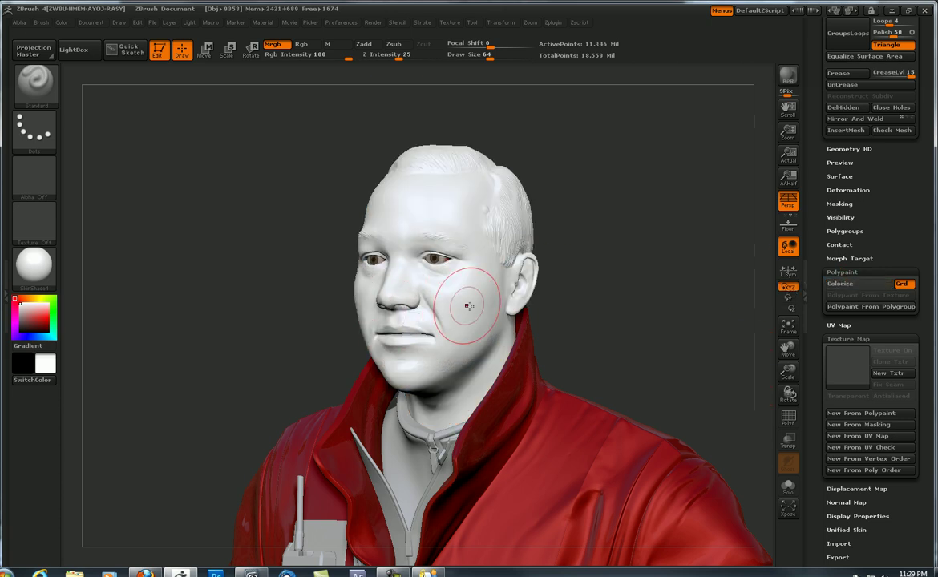
Zoom and rotate onto the clay face, then switch Polypaint Colorize back on.
{"action": "left_click_drag", "start_coordinate": [617, 311], "coordinate": [613, 311], "text": "alt"}
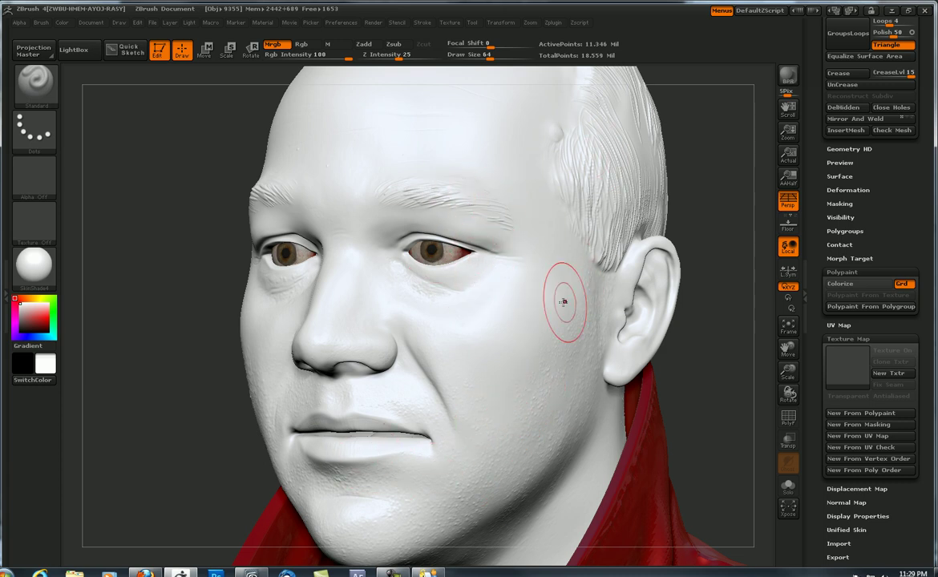
{"action": "left_click_drag", "start_coordinate": [709, 294], "coordinate": [714, 269]}
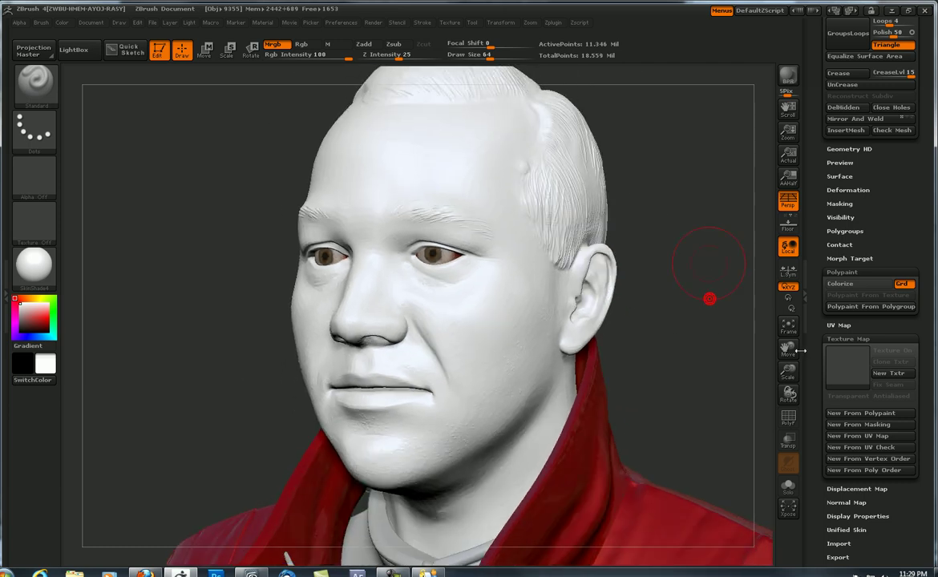
{"action": "left_click", "coordinate": [840, 284]}
{"action": "left_click_drag", "start_coordinate": [811, 238], "coordinate": [817, 403]}
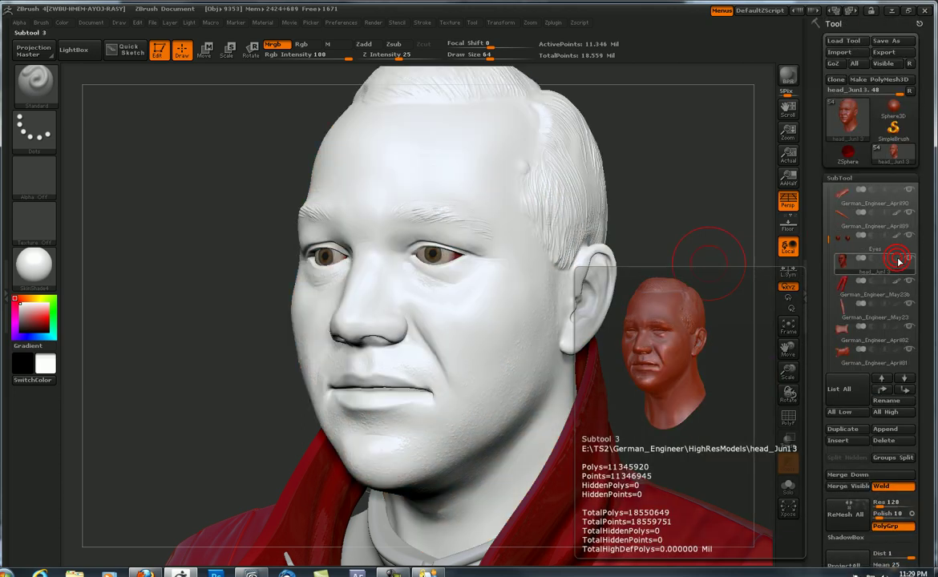
{"action": "left_click", "coordinate": [899, 239]}
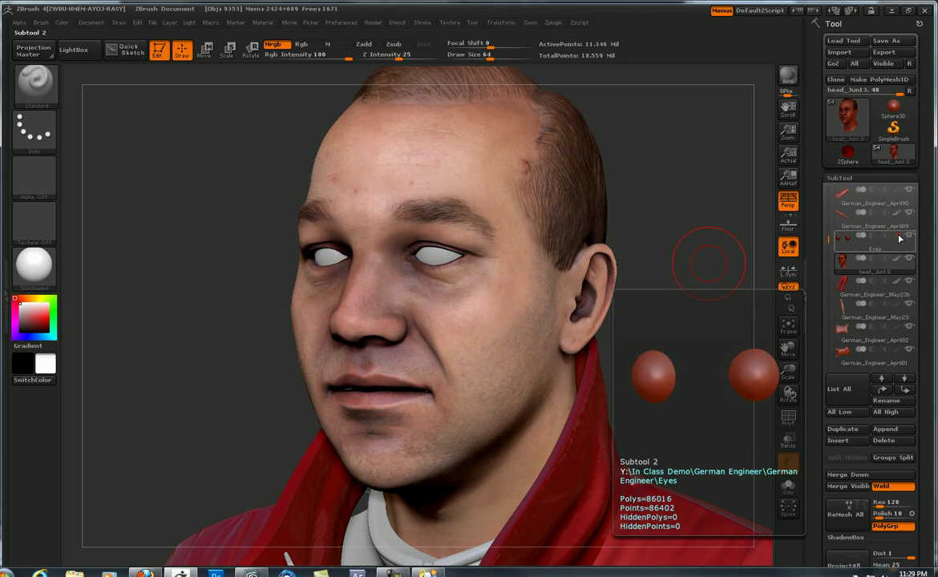
{"action": "left_click", "coordinate": [897, 259]}
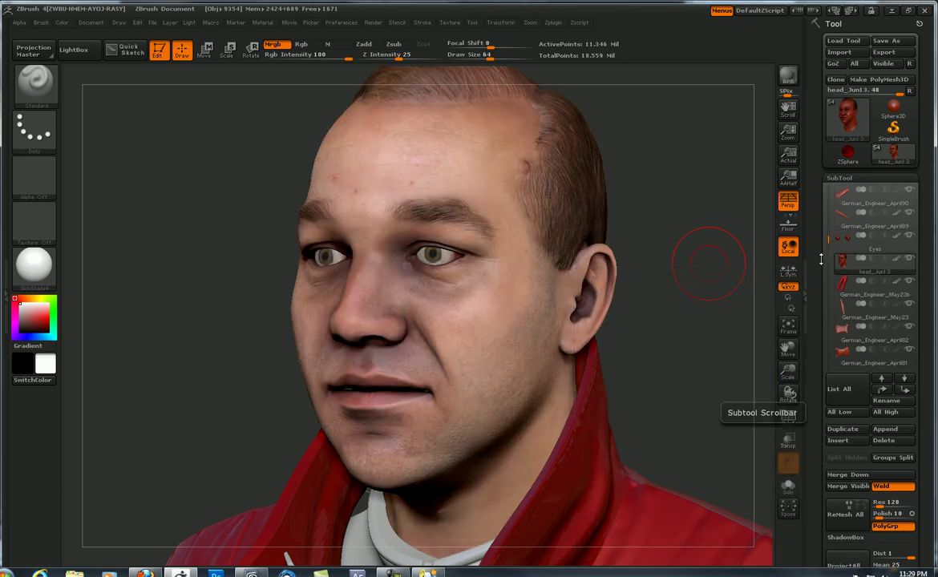
{"action": "left_click_drag", "start_coordinate": [820, 293], "coordinate": [812, 89]}
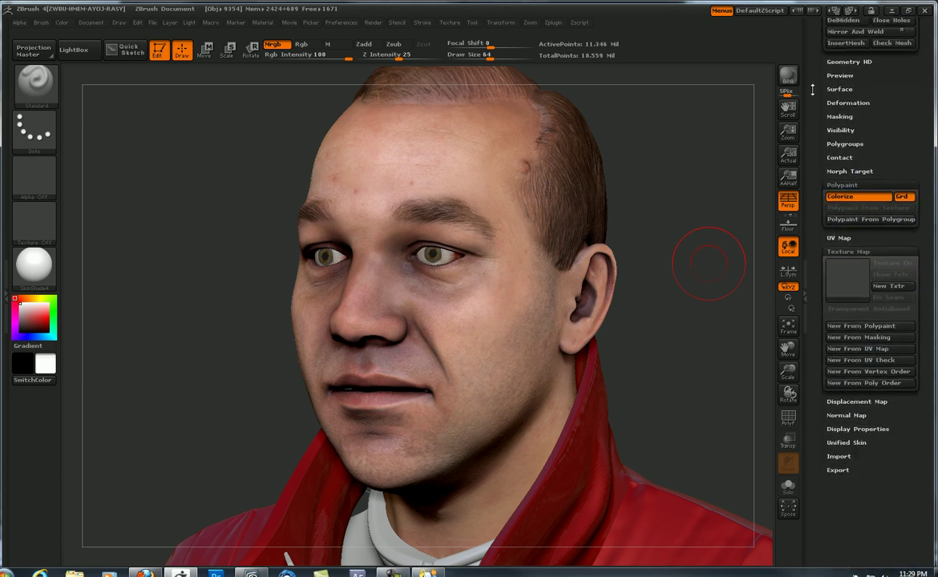
Bake the polypaint into a new 2048 × 2048 texture map with New From Polypaint.
{"action": "left_click", "coordinate": [861, 326]}
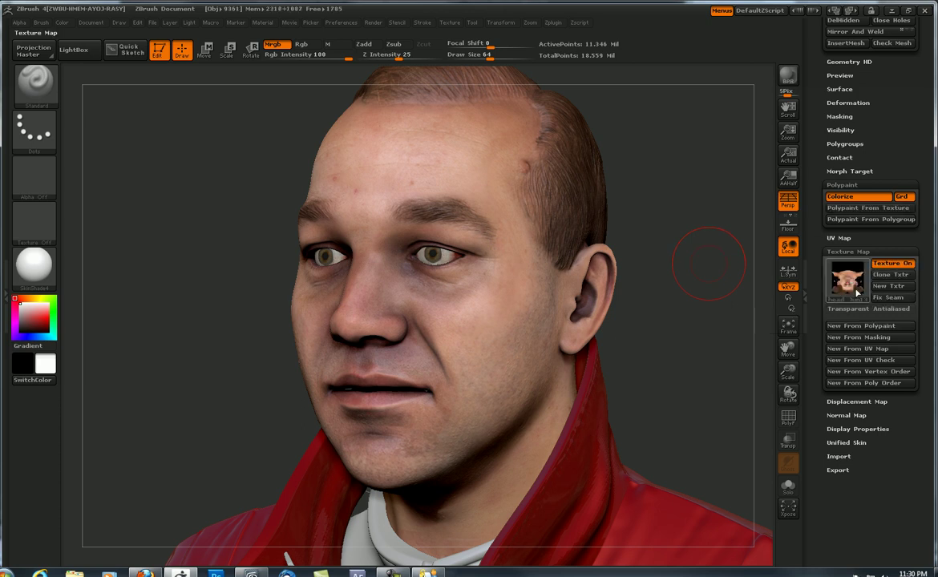
{"action": "mouse_move", "coordinate": [851, 282]}
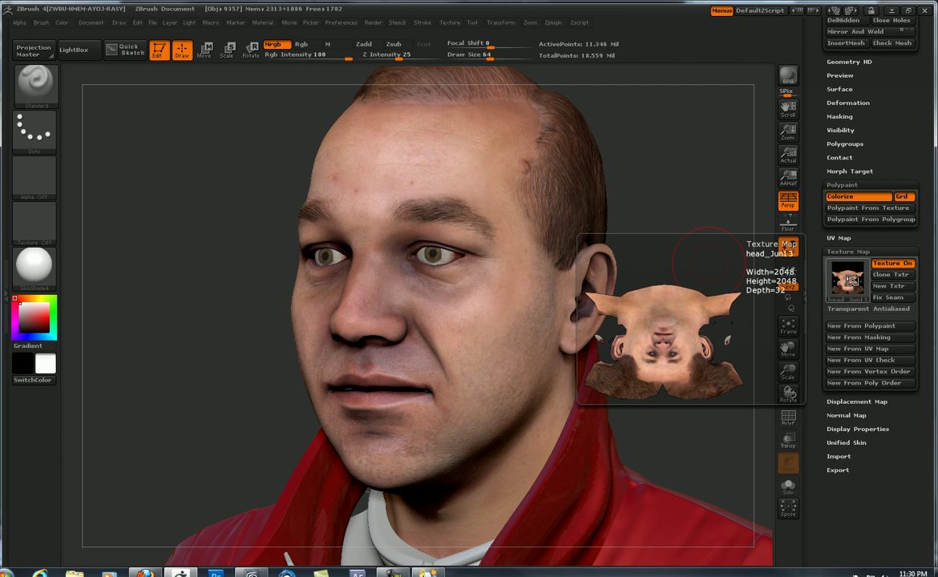
In 3ds Max, add Unwrap UVW to the head and select its main UV element in the UV Editor.
{"action": "key", "text": "alt+Tab"}
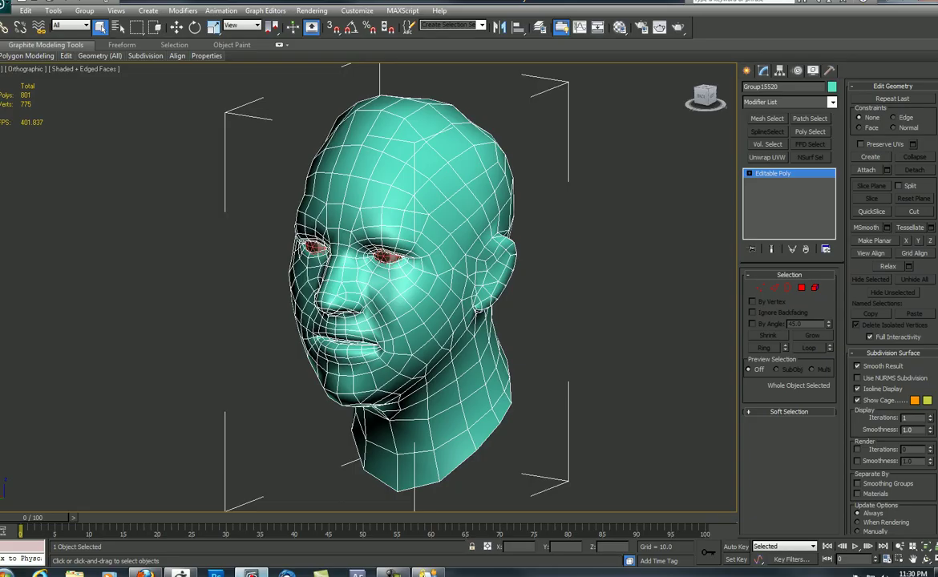
{"action": "middle_click_drag", "start_coordinate": [666, 220], "coordinate": [630, 214], "text": "alt"}
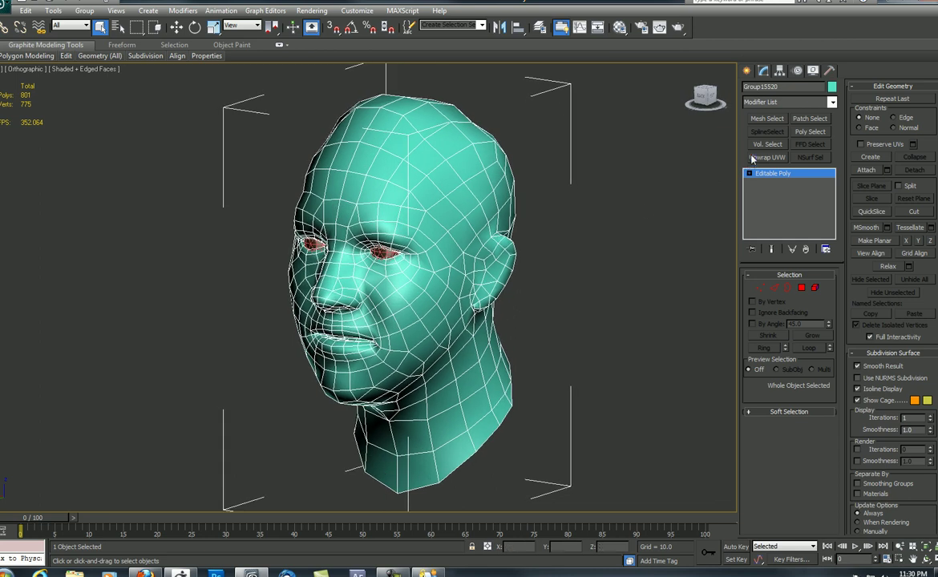
{"action": "left_click", "coordinate": [752, 158]}
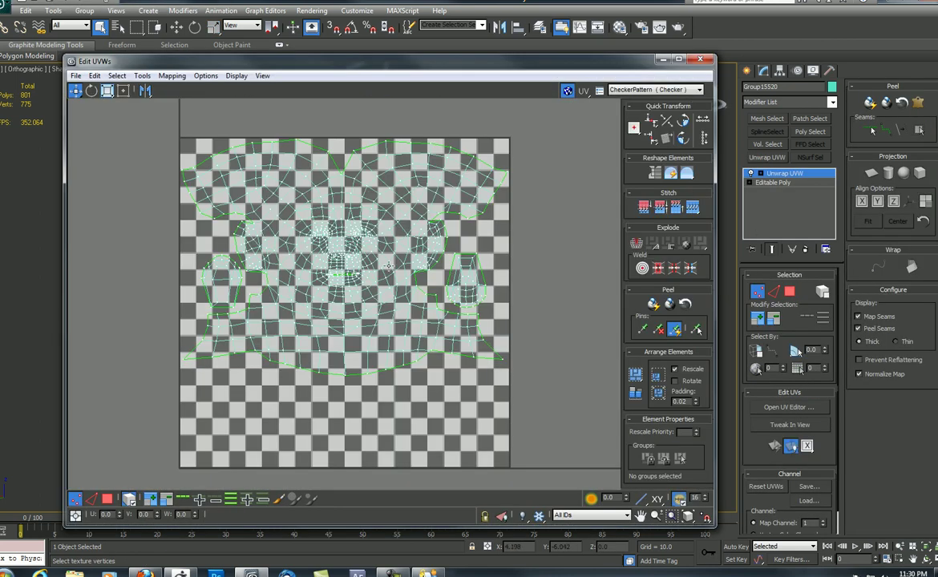
{"action": "left_click", "coordinate": [107, 499]}
{"action": "left_click", "coordinate": [384, 287]}
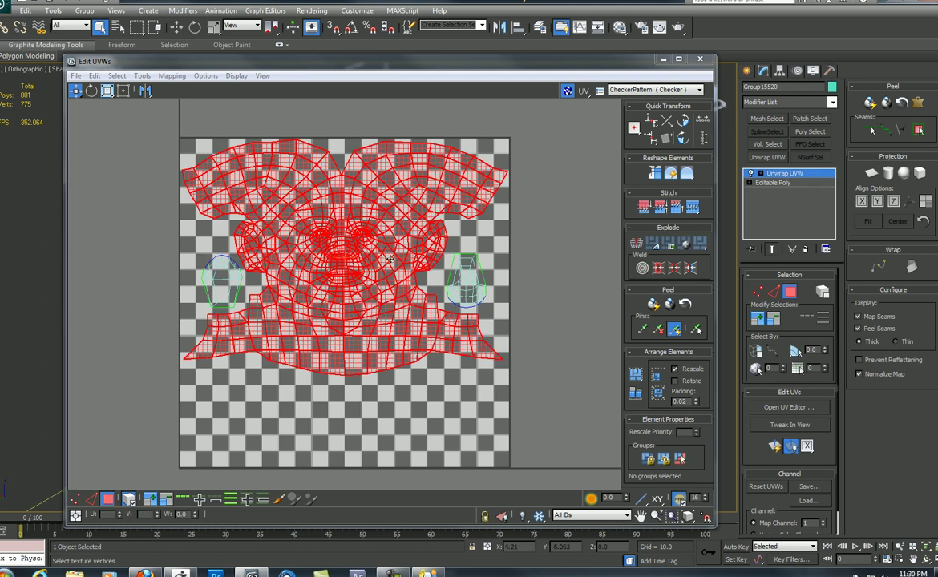
{"action": "key", "text": "alt+Tab"}
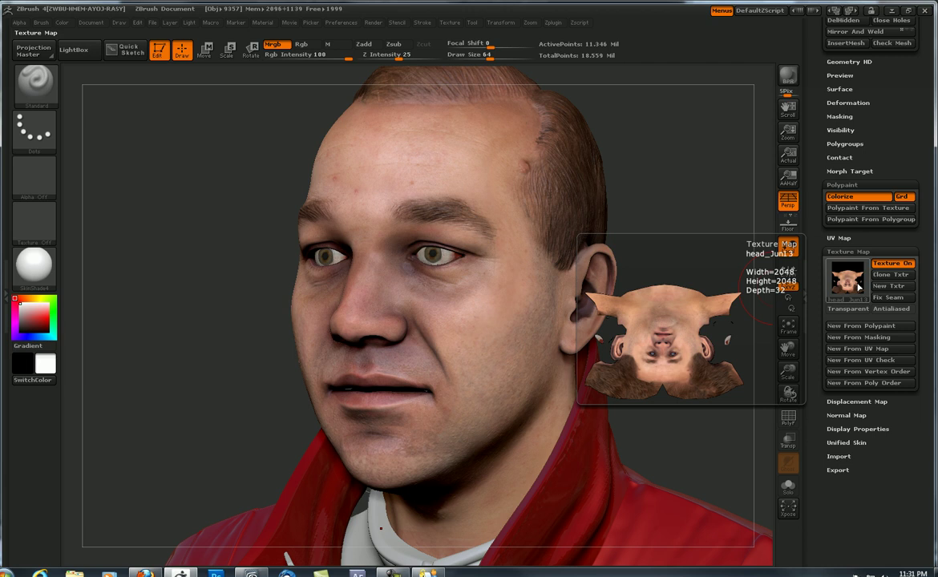
{"action": "left_click", "coordinate": [838, 238]}
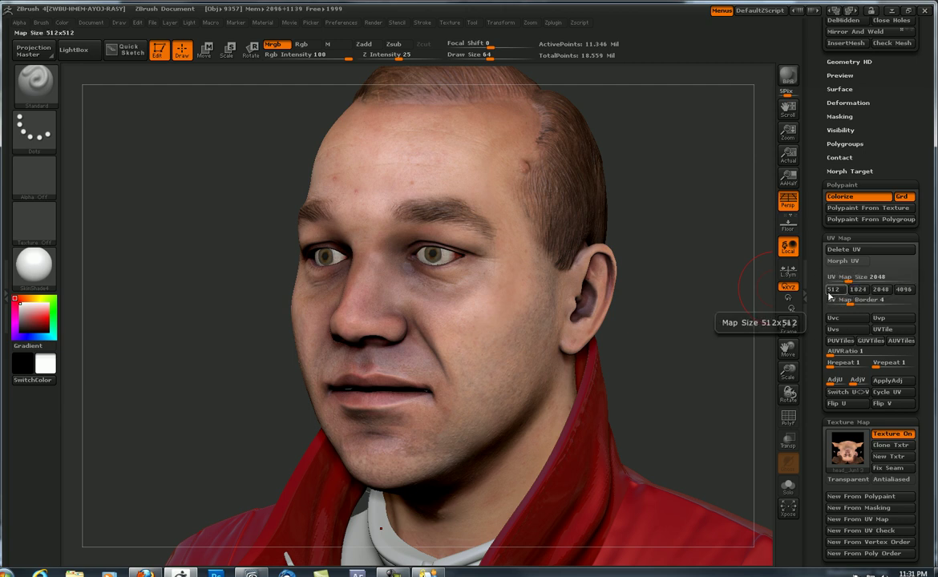
{"action": "left_click", "coordinate": [839, 237]}
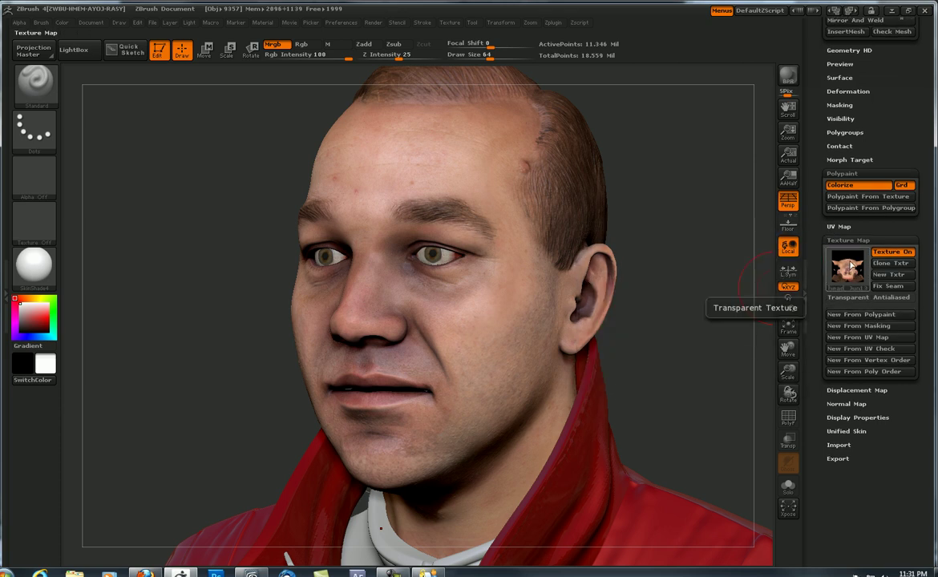
Clone the head's texture map into the current texture and flip it vertically with Flip V.
{"action": "left_click", "coordinate": [887, 266]}
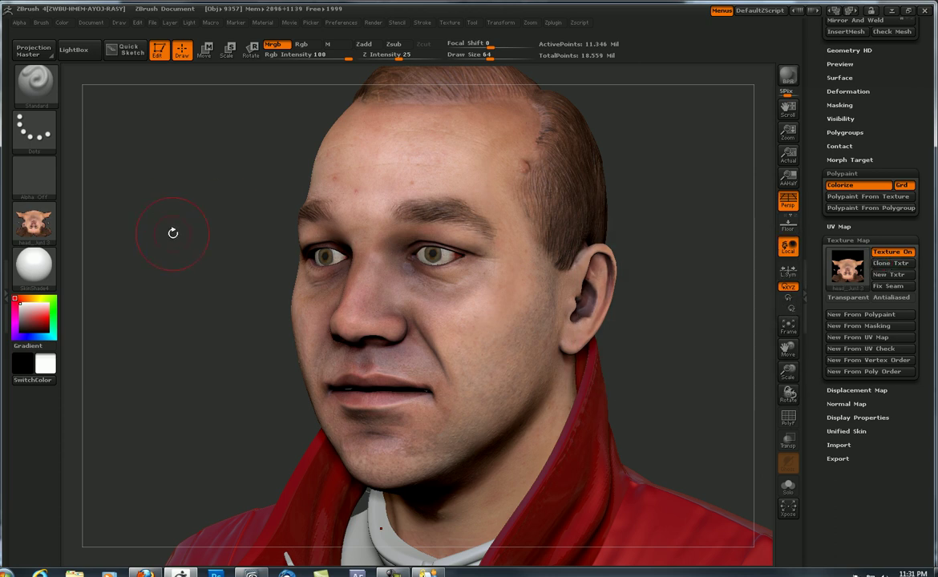
{"action": "mouse_move", "coordinate": [36, 227]}
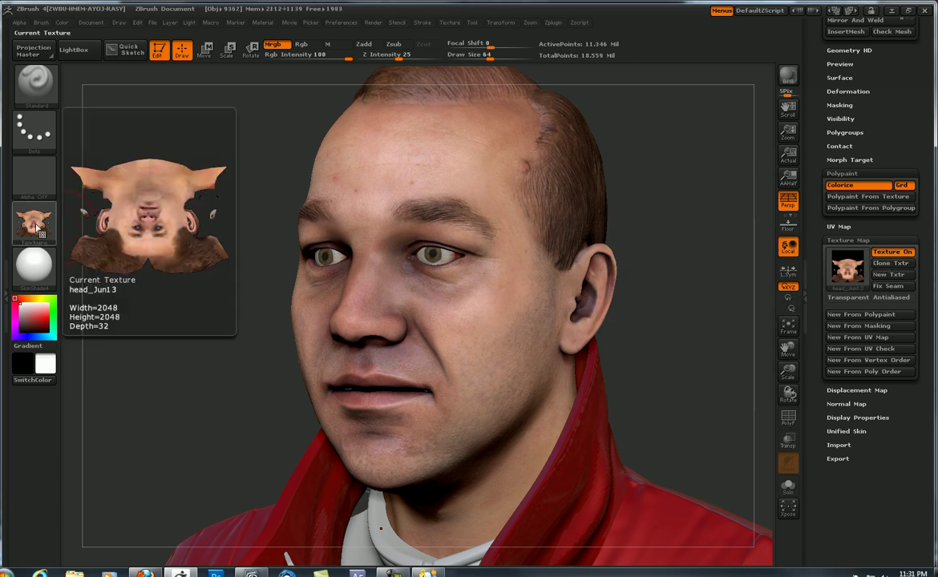
{"action": "left_click", "coordinate": [443, 22]}
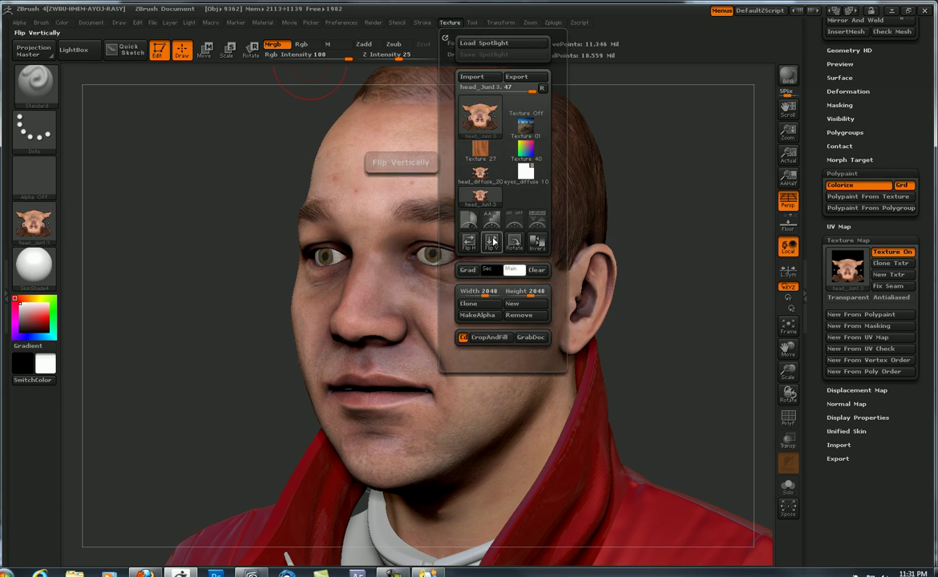
{"action": "left_click", "coordinate": [492, 242]}
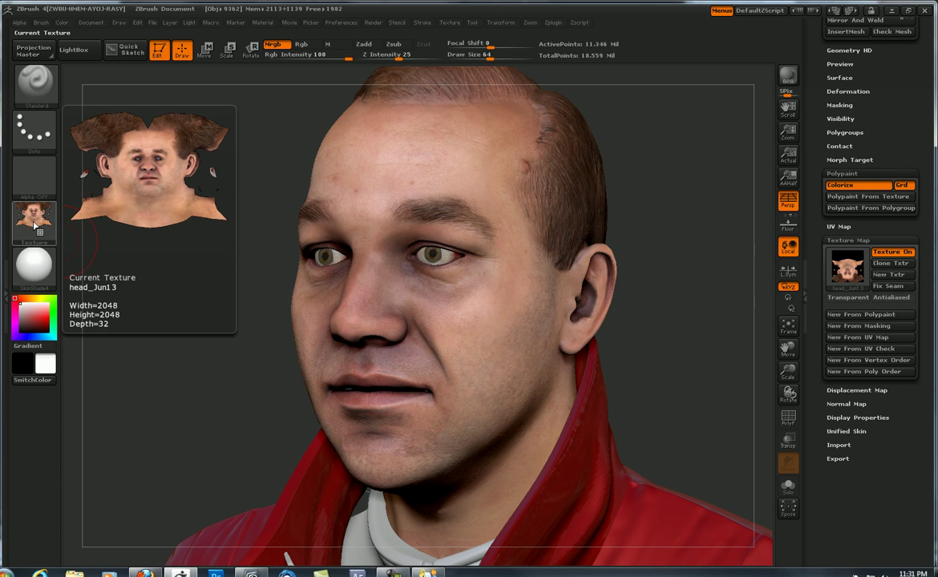
{"action": "left_click", "coordinate": [32, 227]}
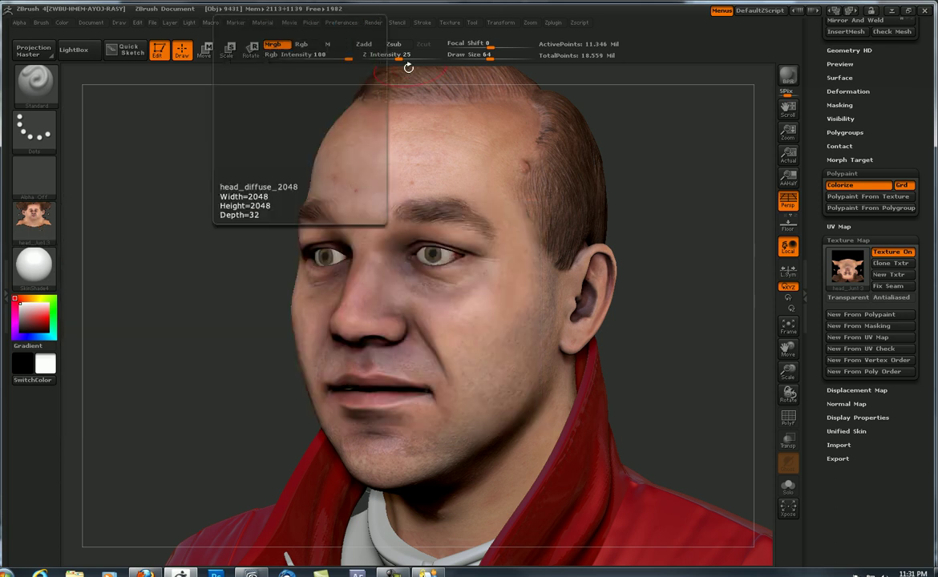
{"action": "left_click", "coordinate": [450, 22]}
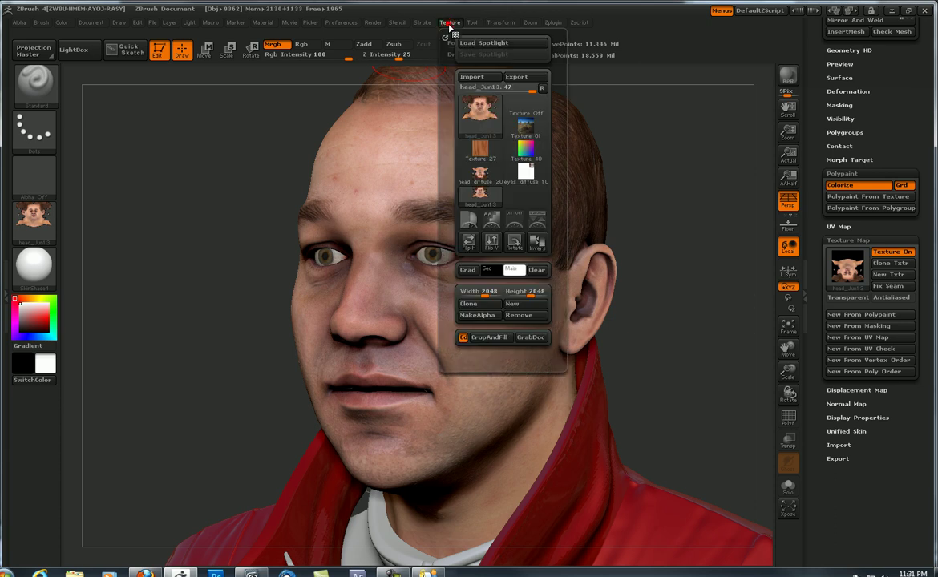
{"action": "left_click", "coordinate": [518, 78]}
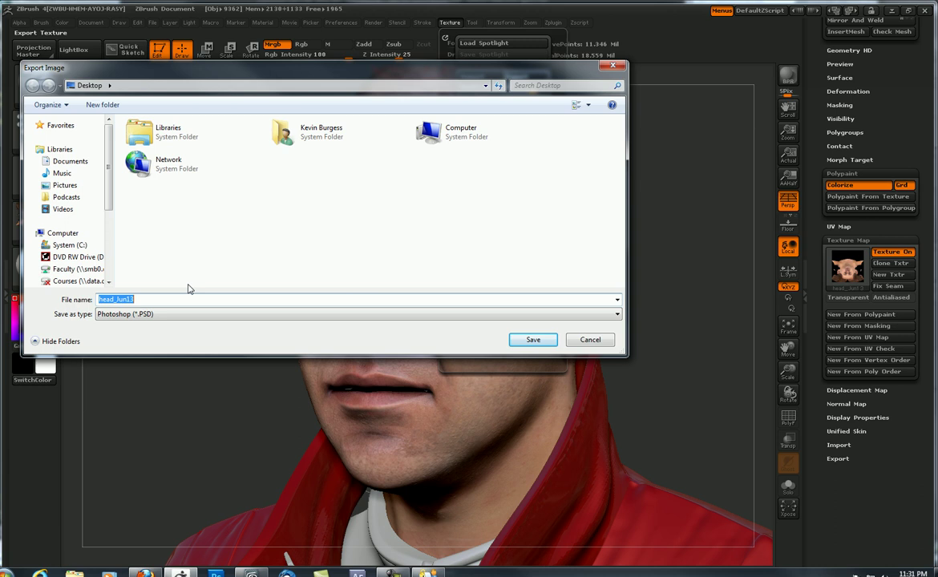
Save the texture as PSD 'Head_Diffuse example' in Y:\Classes\In Class Demo\German Engineer\German Engineer.
{"action": "type", "text": "Head_Diffuse"}
{"action": "left_click_drag", "start_coordinate": [111, 204], "coordinate": [111, 273]}
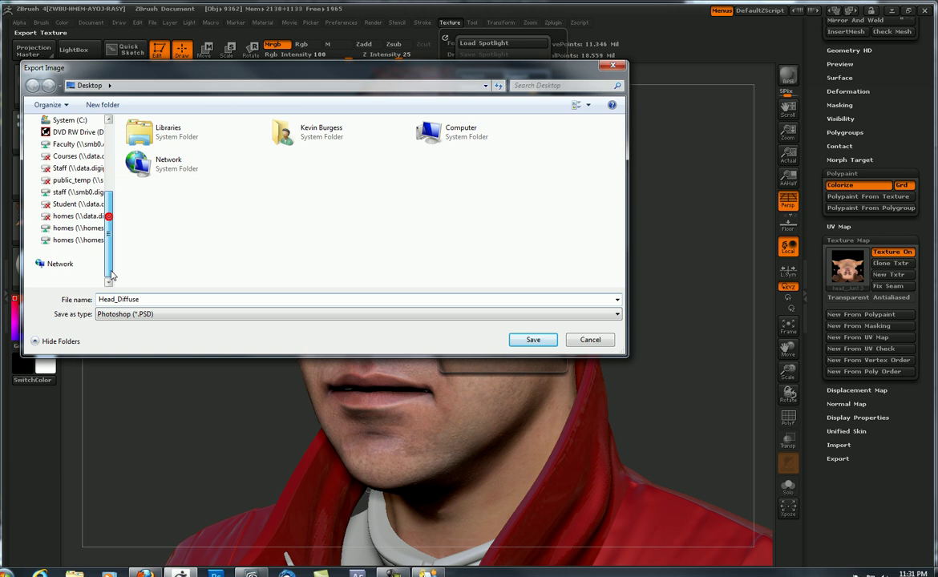
{"action": "left_click", "coordinate": [89, 235]}
{"action": "double_click", "coordinate": [149, 150]}
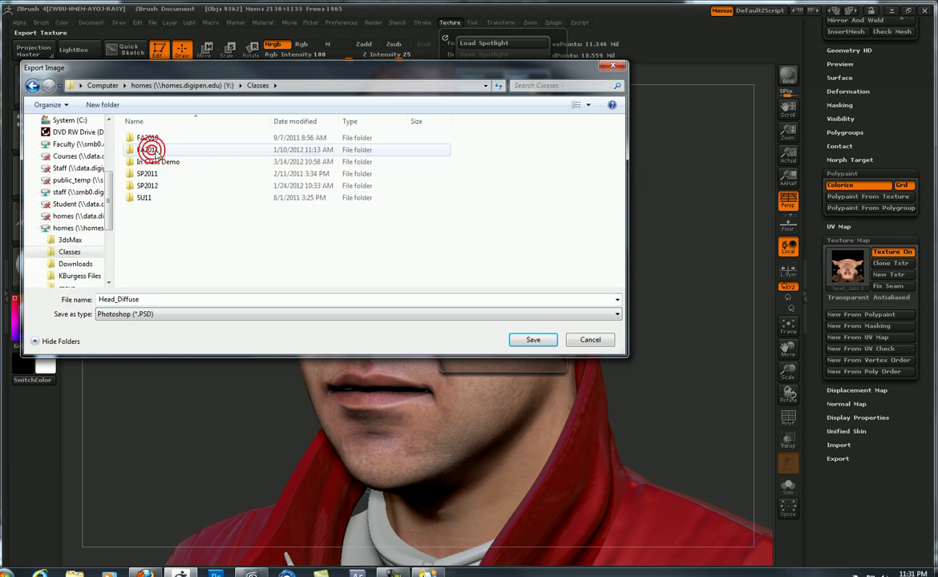
{"action": "double_click", "coordinate": [160, 161]}
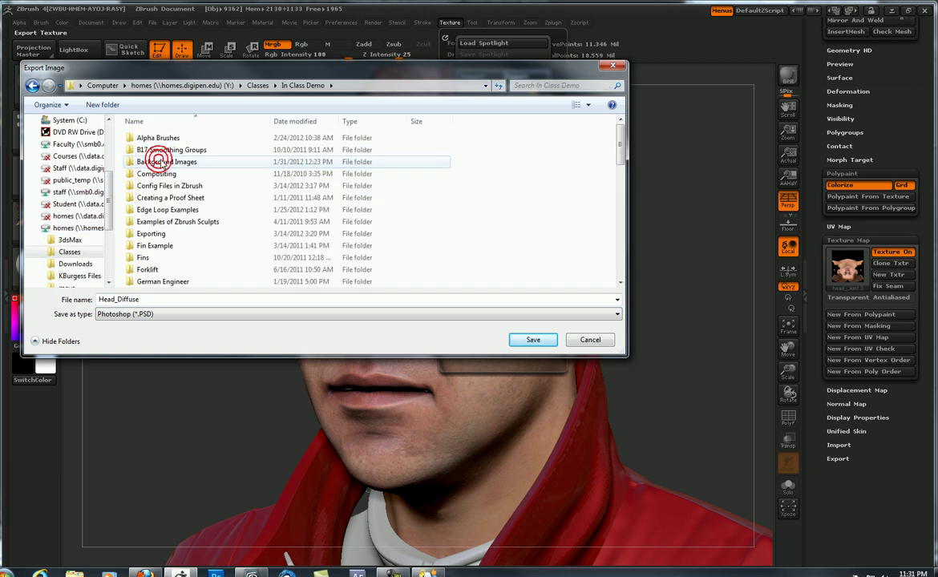
{"action": "double_click", "coordinate": [166, 281]}
{"action": "double_click", "coordinate": [170, 141]}
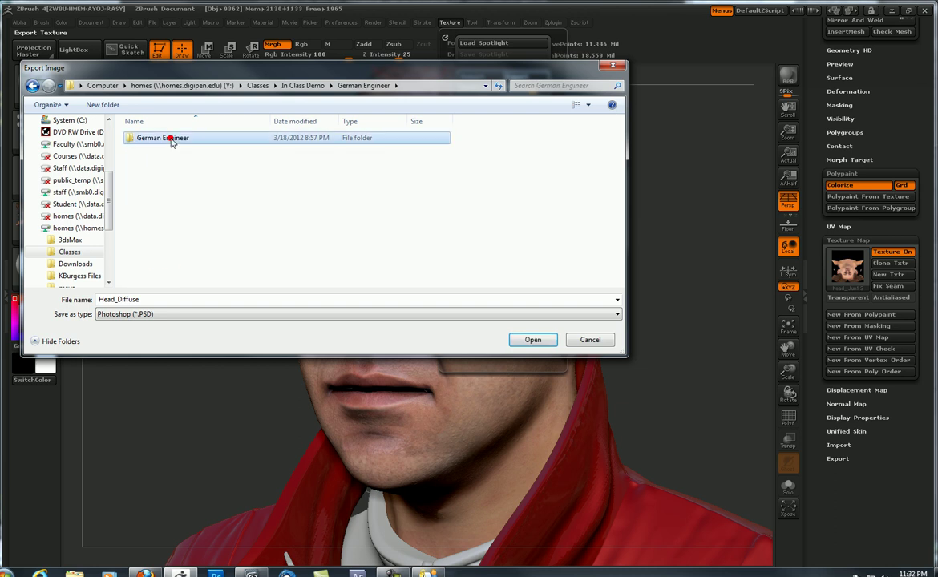
{"action": "double_click", "coordinate": [162, 299]}
{"action": "left_click", "coordinate": [161, 299]}
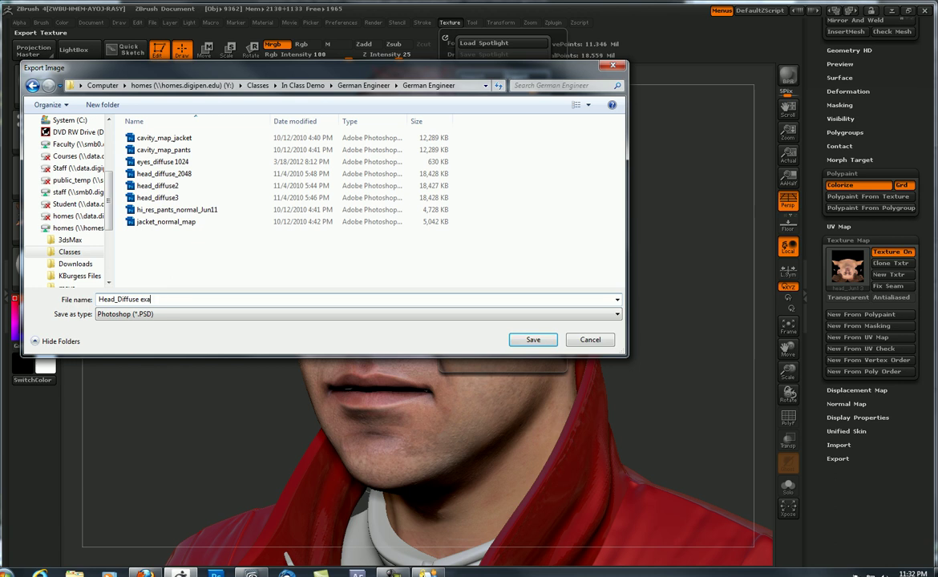
{"action": "type", "text": "example"}
{"action": "left_click", "coordinate": [531, 339]}
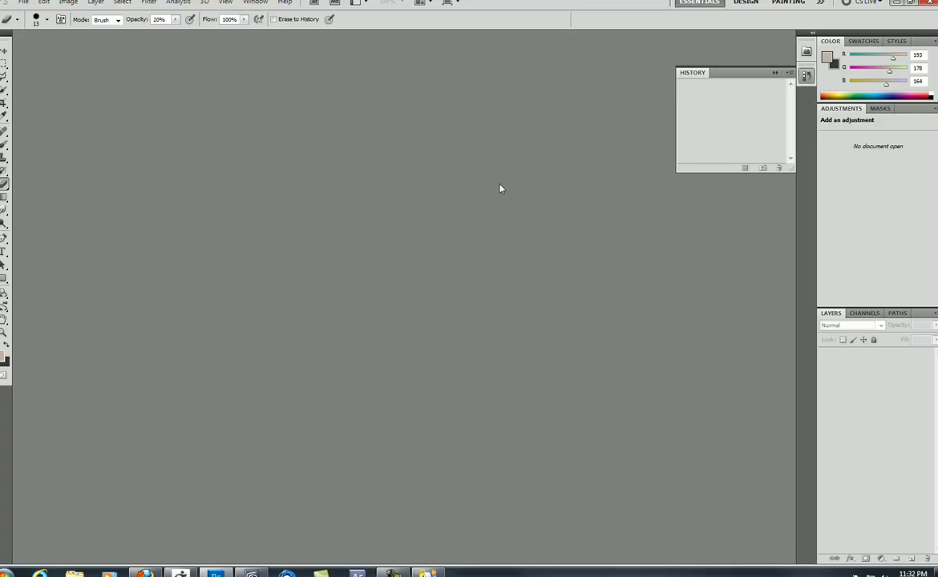
Open Head_Diffuse example.PSD from the German Engineer folder in Photoshop.
{"action": "left_click", "coordinate": [24, 2]}
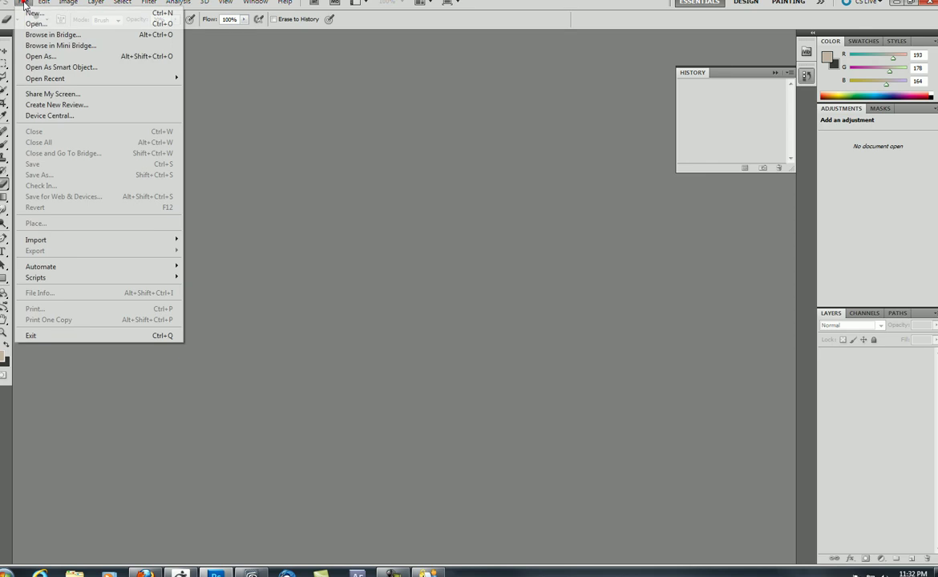
{"action": "left_click", "coordinate": [36, 24]}
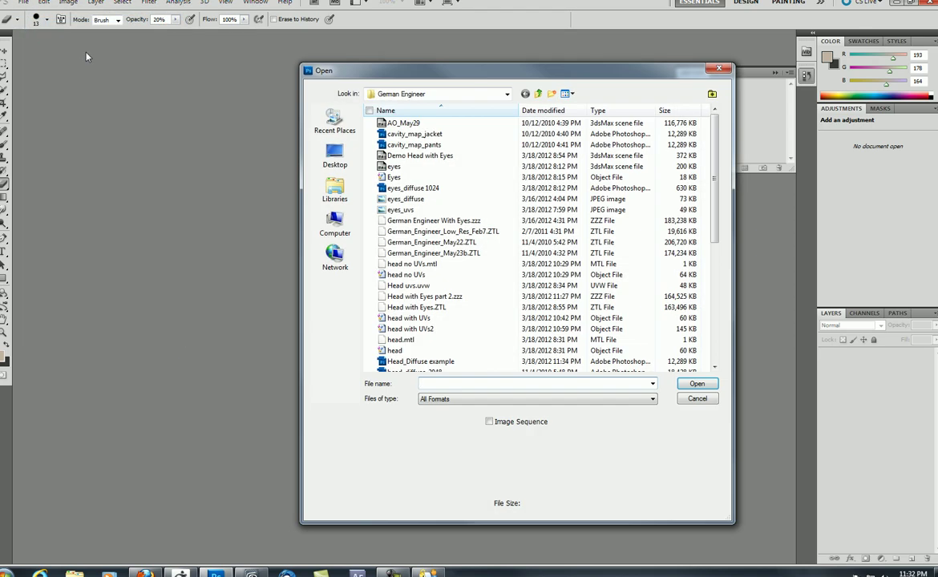
{"action": "left_click", "coordinate": [433, 362]}
{"action": "left_click", "coordinate": [694, 384]}
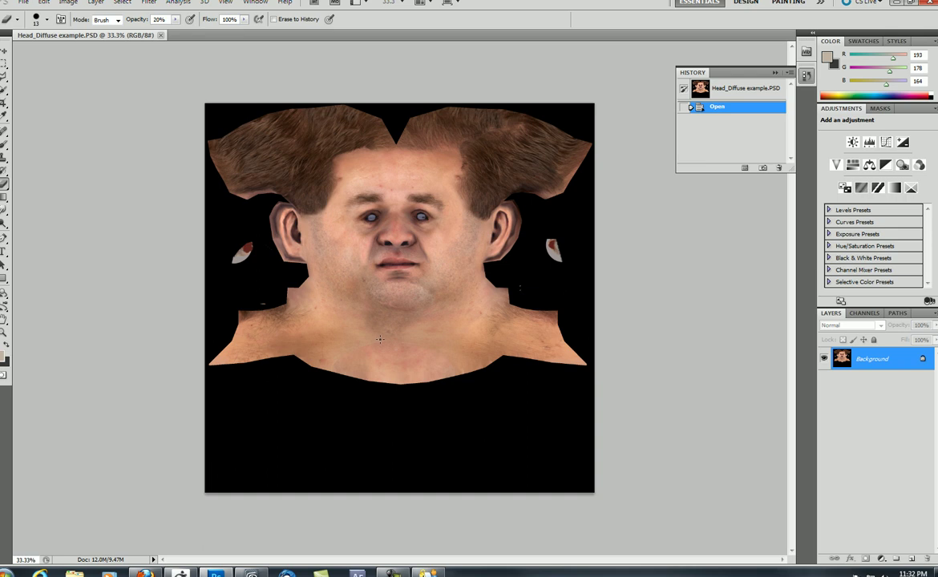
Zoom in on the face texture and pan across the hair, forehead and eyes.
{"action": "key", "text": "z"}
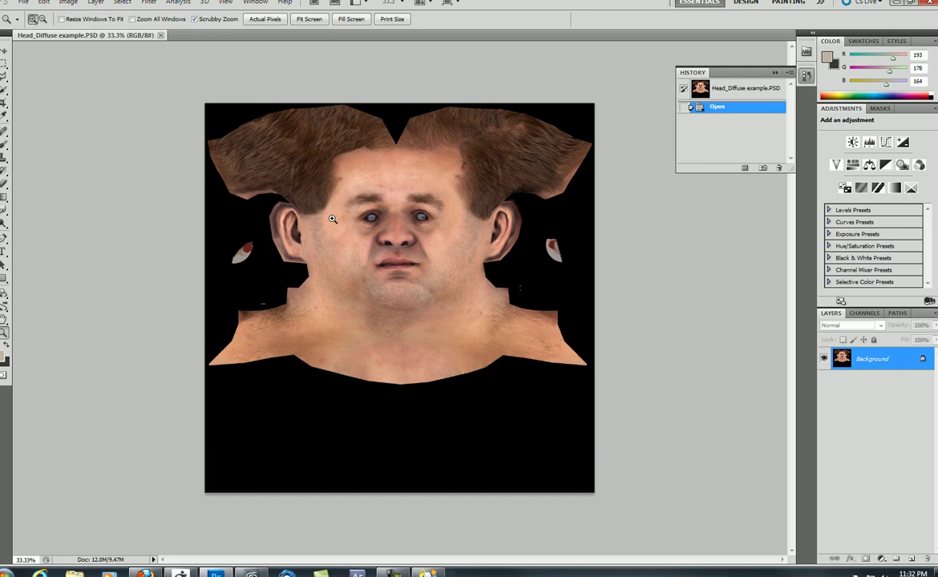
{"action": "left_click_drag", "start_coordinate": [200, 111], "coordinate": [266, 144]}
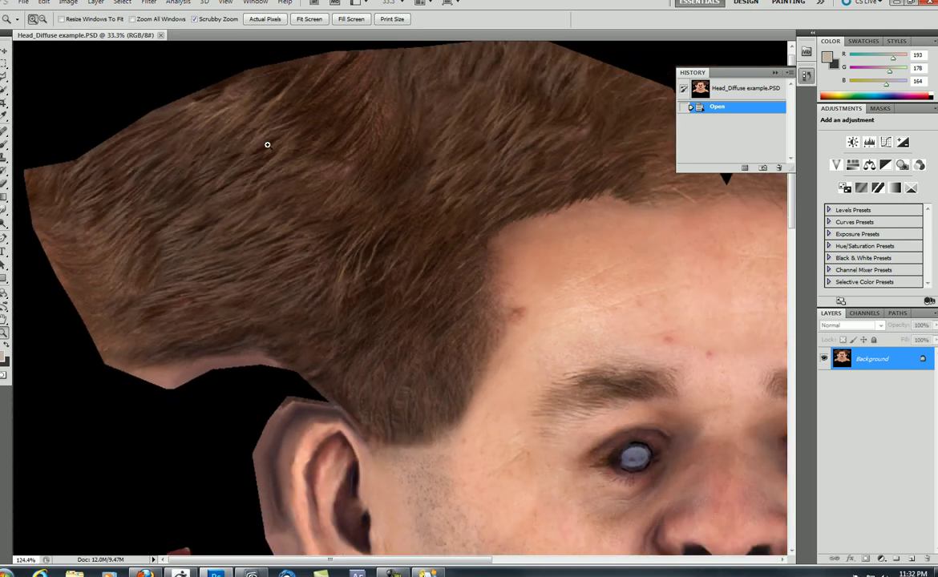
{"action": "left_click_drag", "start_coordinate": [426, 311], "coordinate": [373, 297]}
{"action": "left_click_drag", "start_coordinate": [412, 247], "coordinate": [350, 326]}
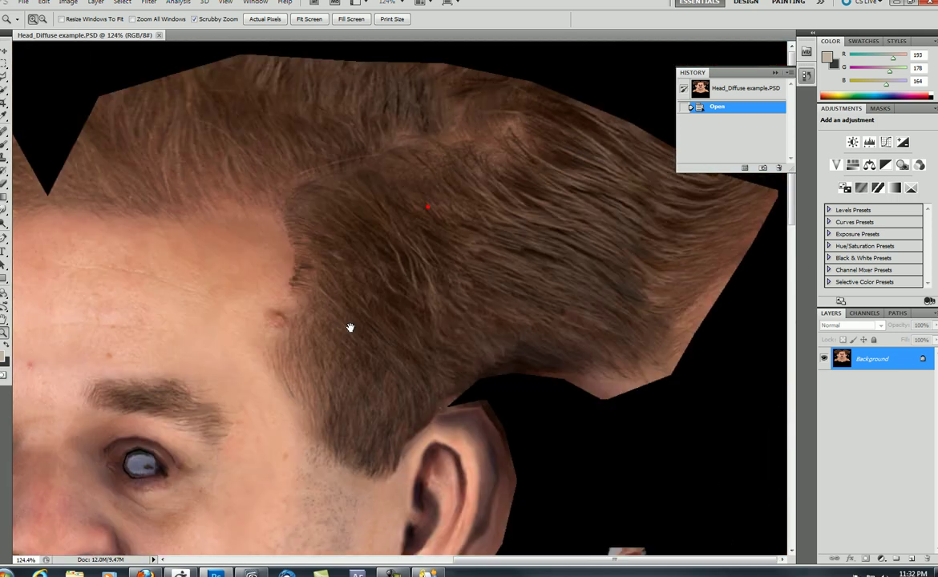
{"action": "left_click_drag", "start_coordinate": [303, 270], "coordinate": [459, 268]}
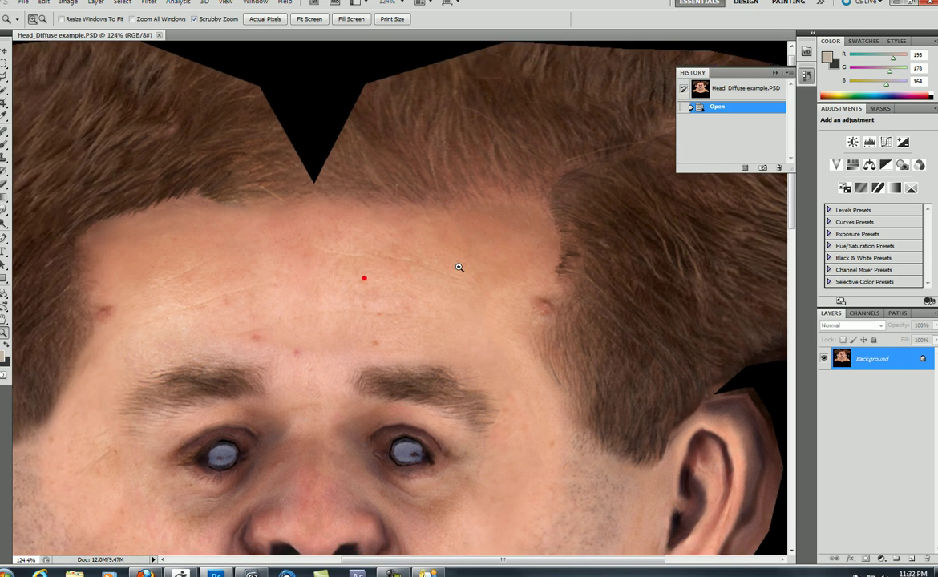
Zoom back out to the whole face, then return to ZBrush.
{"action": "left_click", "coordinate": [442, 348], "text": "alt"}
{"action": "left_click", "coordinate": [433, 344], "text": "alt"}
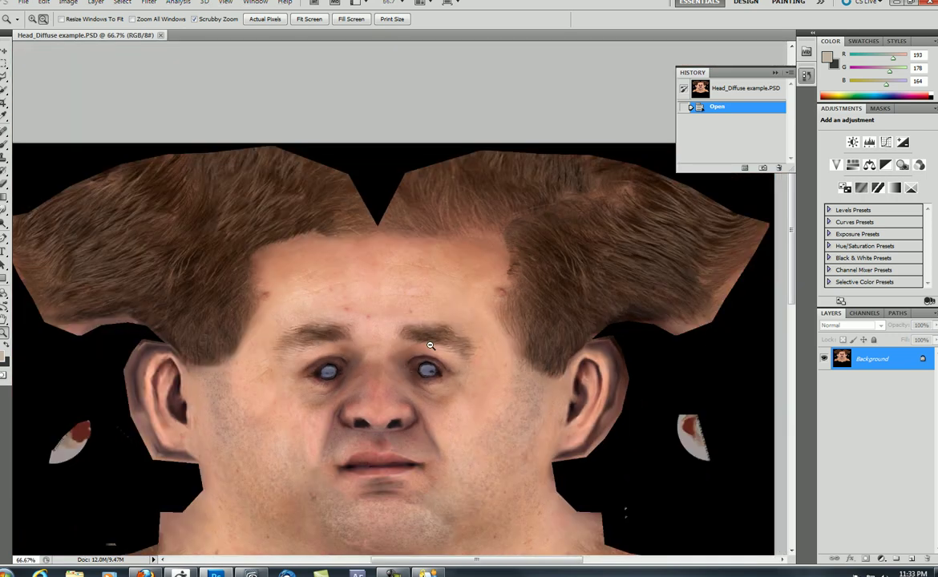
{"action": "left_click", "coordinate": [430, 345], "text": "alt"}
{"action": "key", "text": "alt+Tab"}
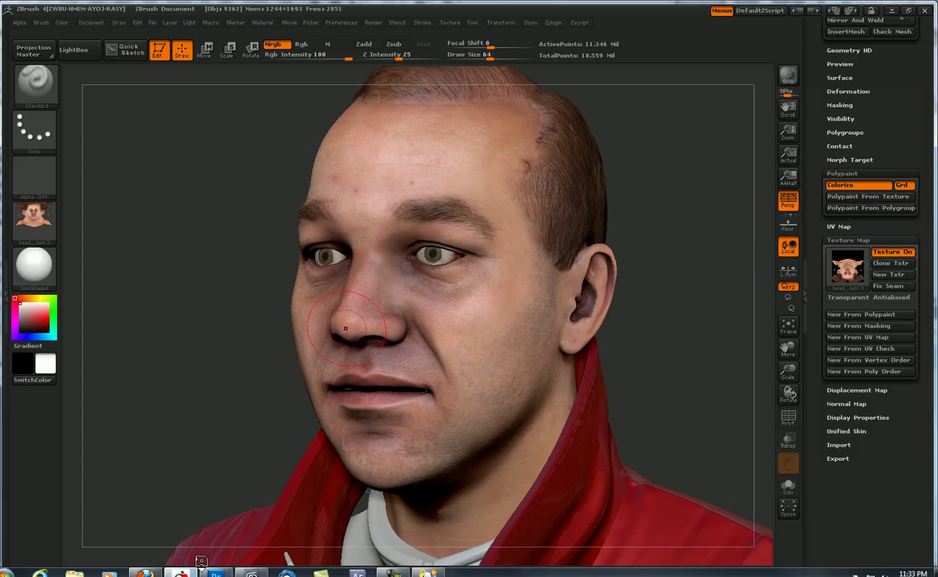